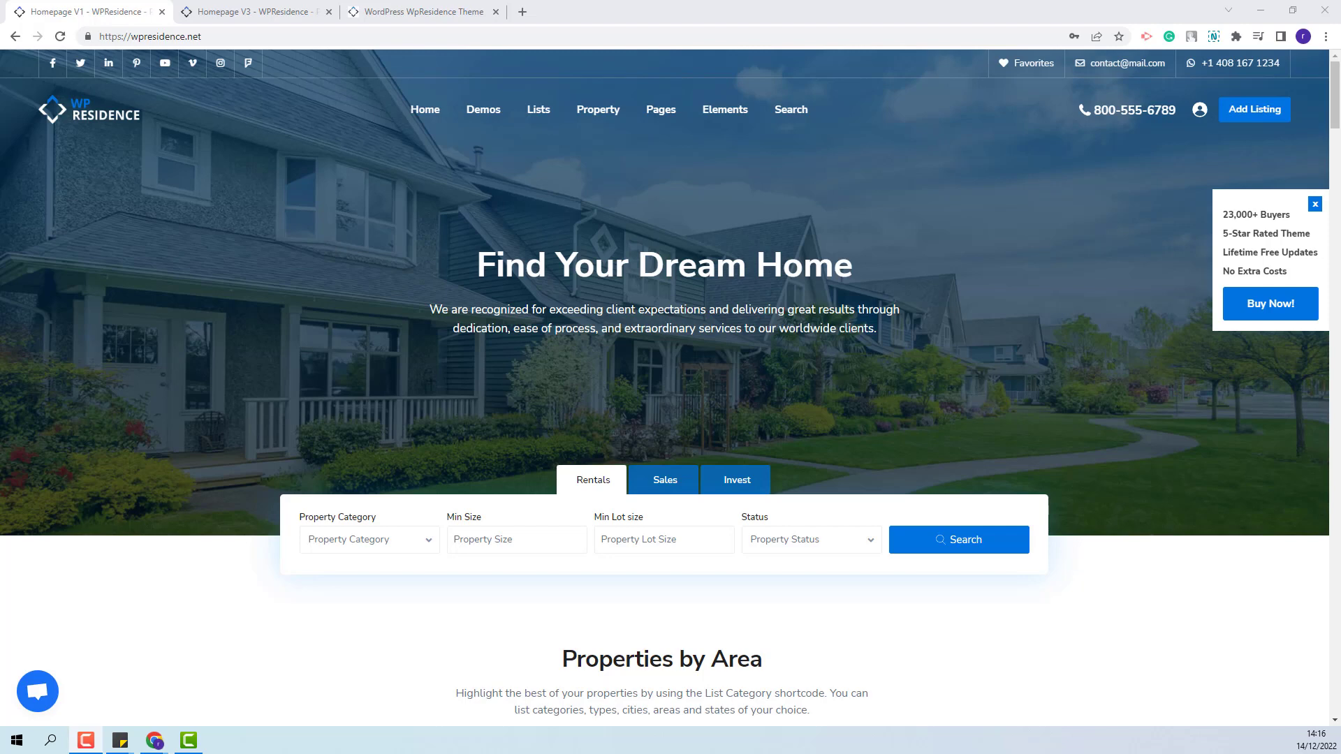
Step: Switch from the Homepage V1 demo tab to the Homepage V3 demo tab
{"action": "key", "text": "ctrl+Tab"}
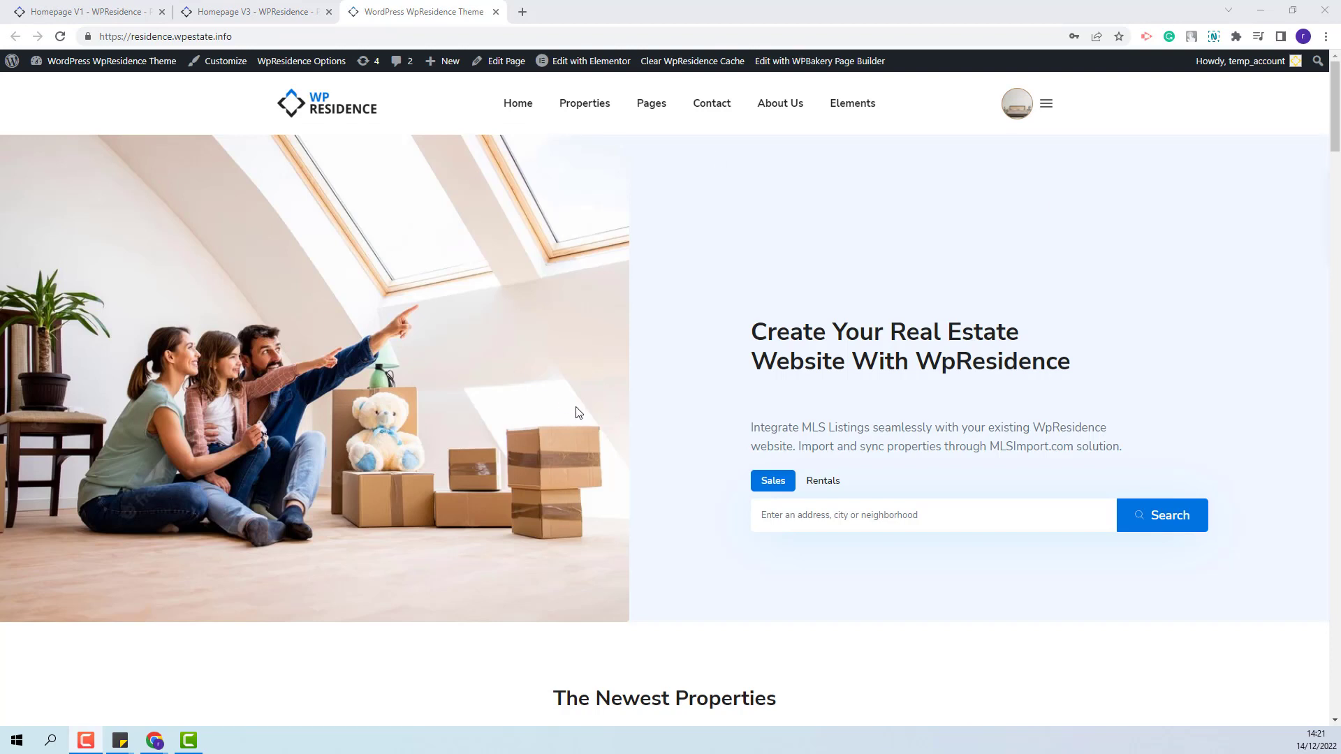
Step: Edit the homepage in Elementor and drop the WpResidence Map widget into the empty bottom section
{"action": "left_click", "coordinate": [590, 60]}
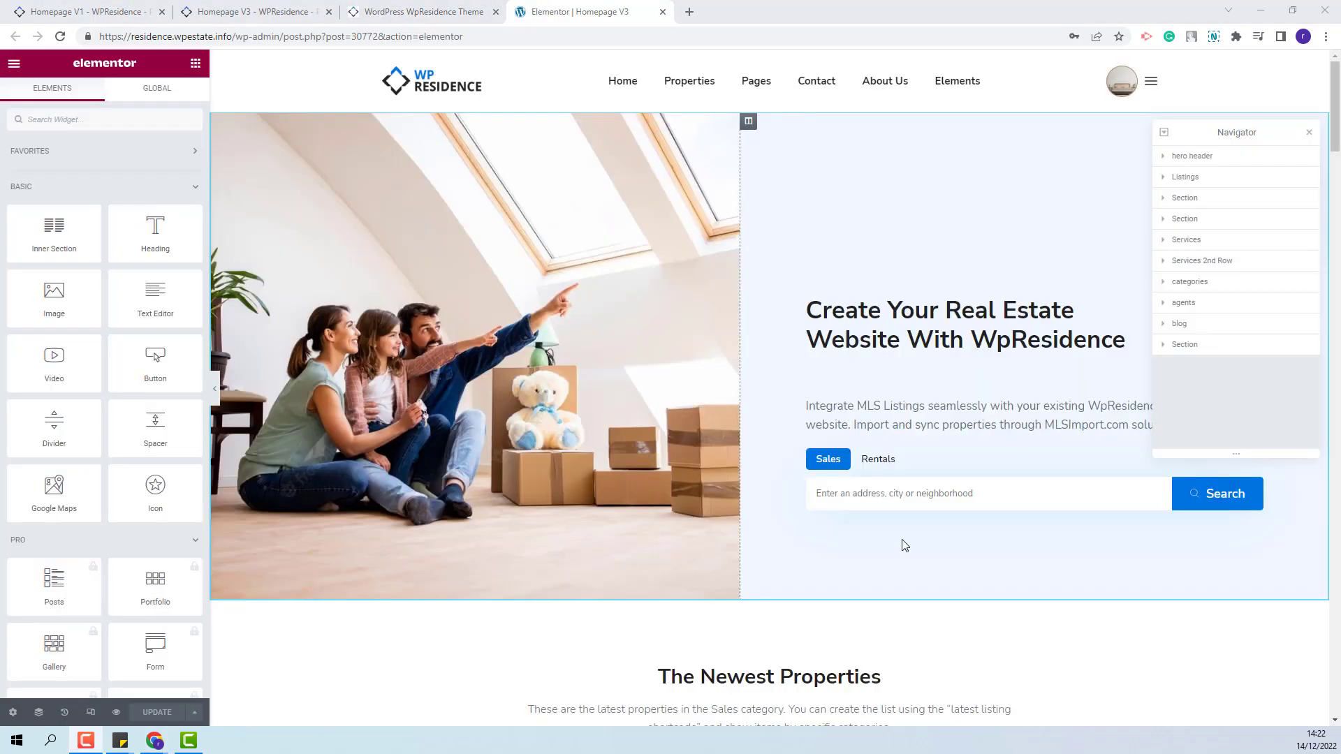
{"action": "left_click_drag", "start_coordinate": [1334, 115], "coordinate": [1335, 692]}
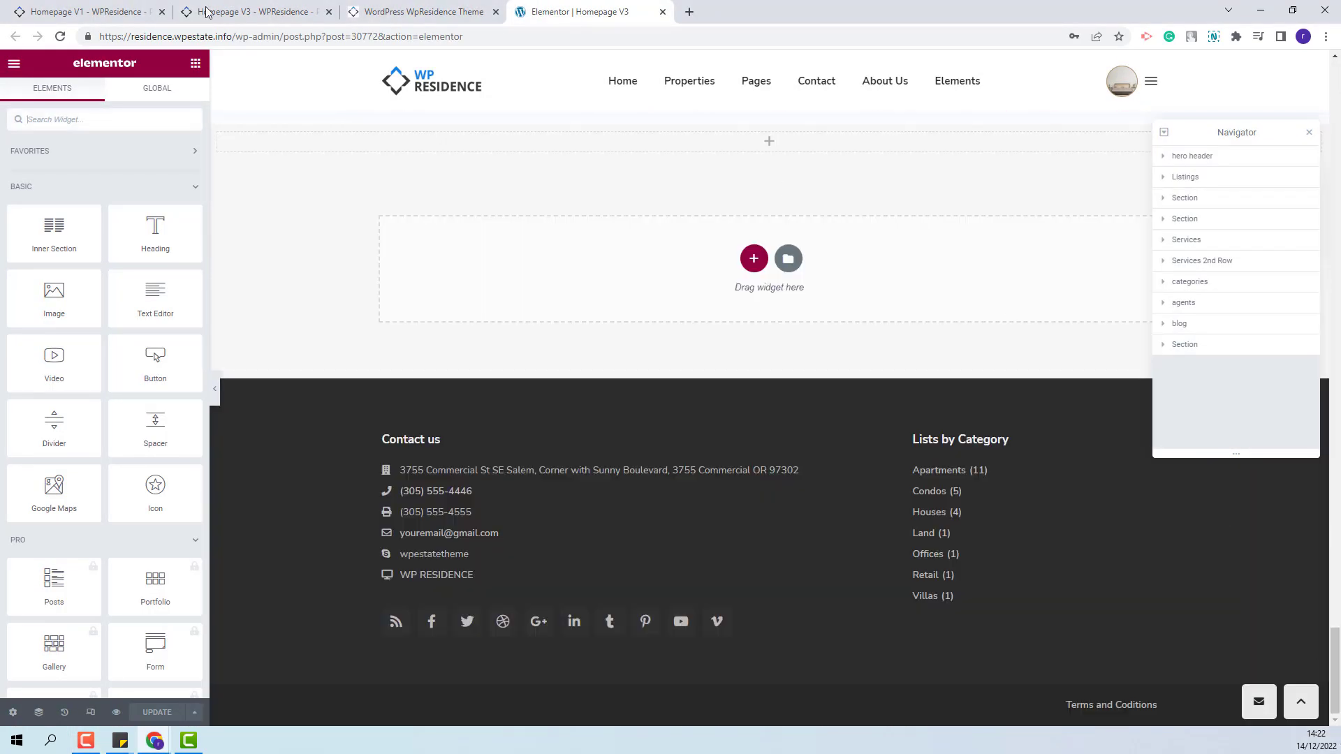
{"action": "left_click", "coordinate": [70, 120]}
{"action": "type", "text": "map"}
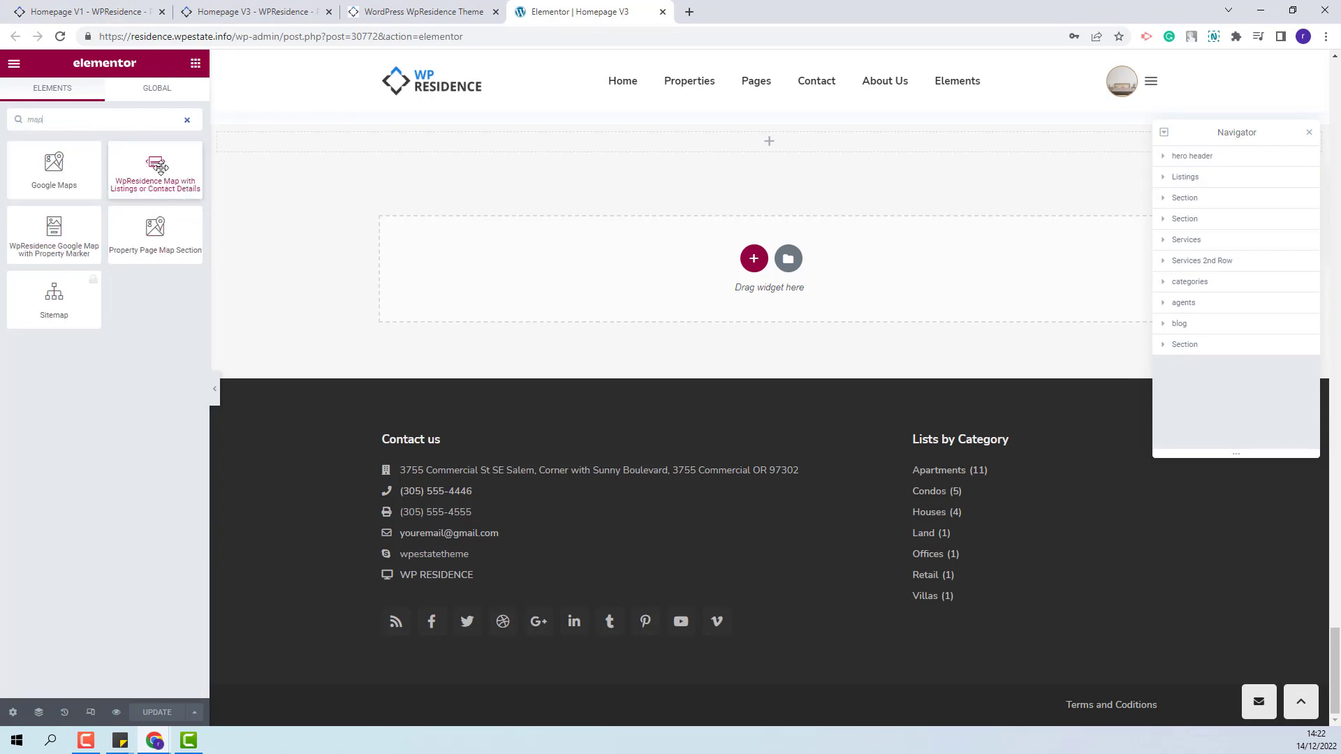
{"action": "left_click_drag", "start_coordinate": [157, 170], "coordinate": [411, 147]}
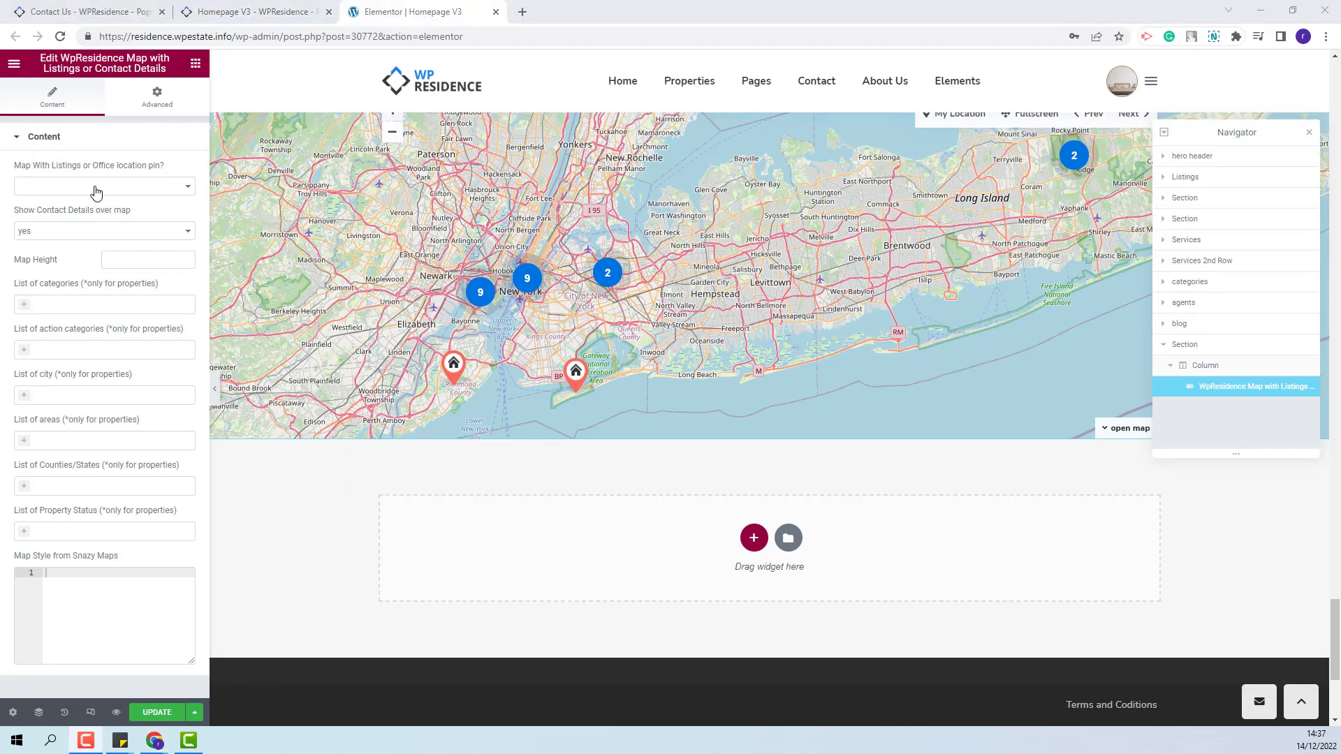
Step: Set the map widget to show listings with a map height of 600
{"action": "left_click", "coordinate": [97, 188]}
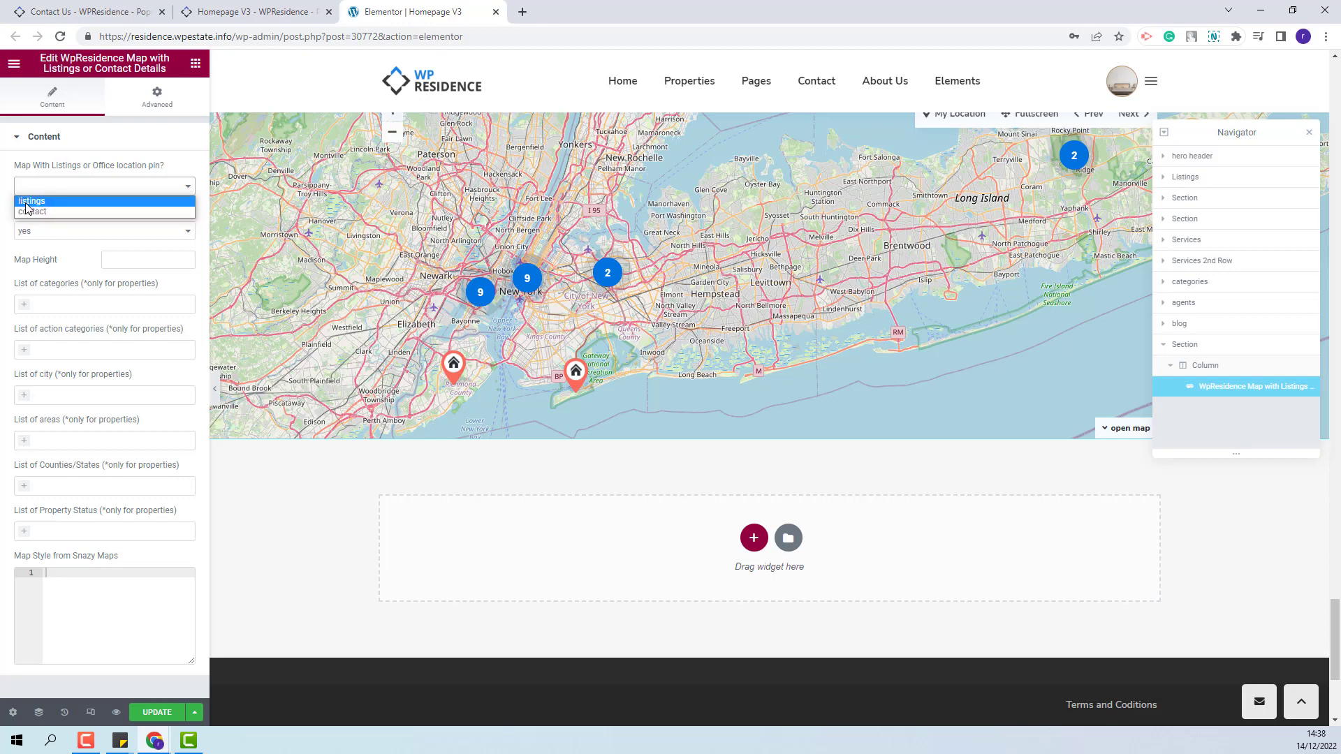
{"action": "left_click", "coordinate": [31, 211]}
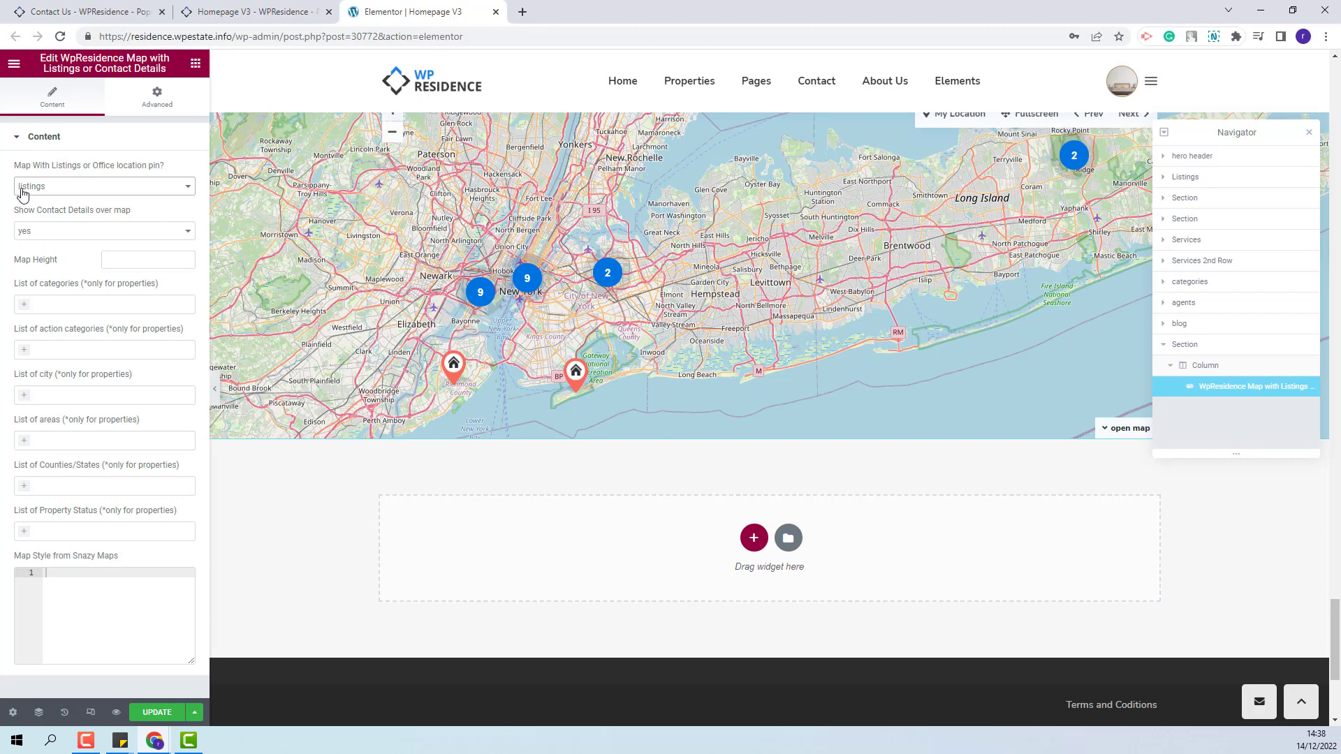
{"action": "left_click", "coordinate": [120, 259]}
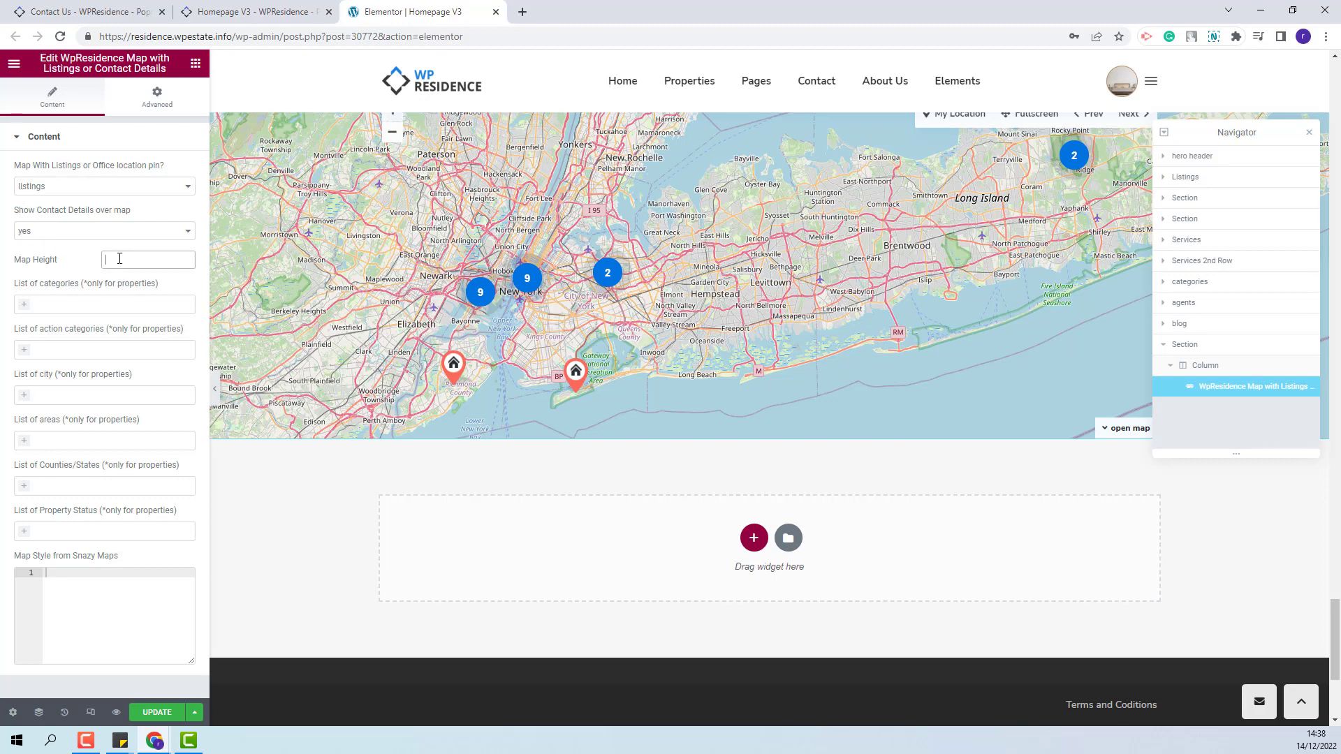
{"action": "type", "text": "600"}
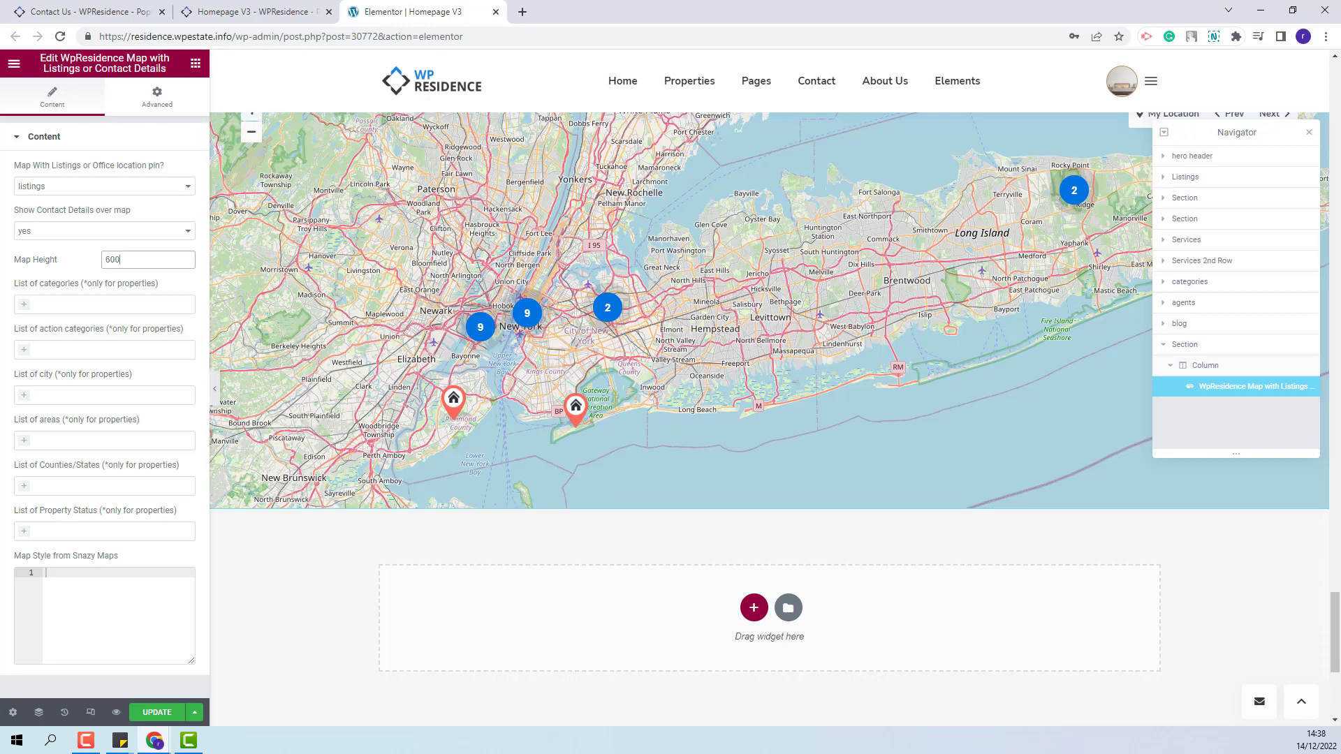
Step: Add the Rentals action category filter, then remove it again
{"action": "left_click", "coordinate": [104, 351]}
{"action": "left_click", "coordinate": [38, 386]}
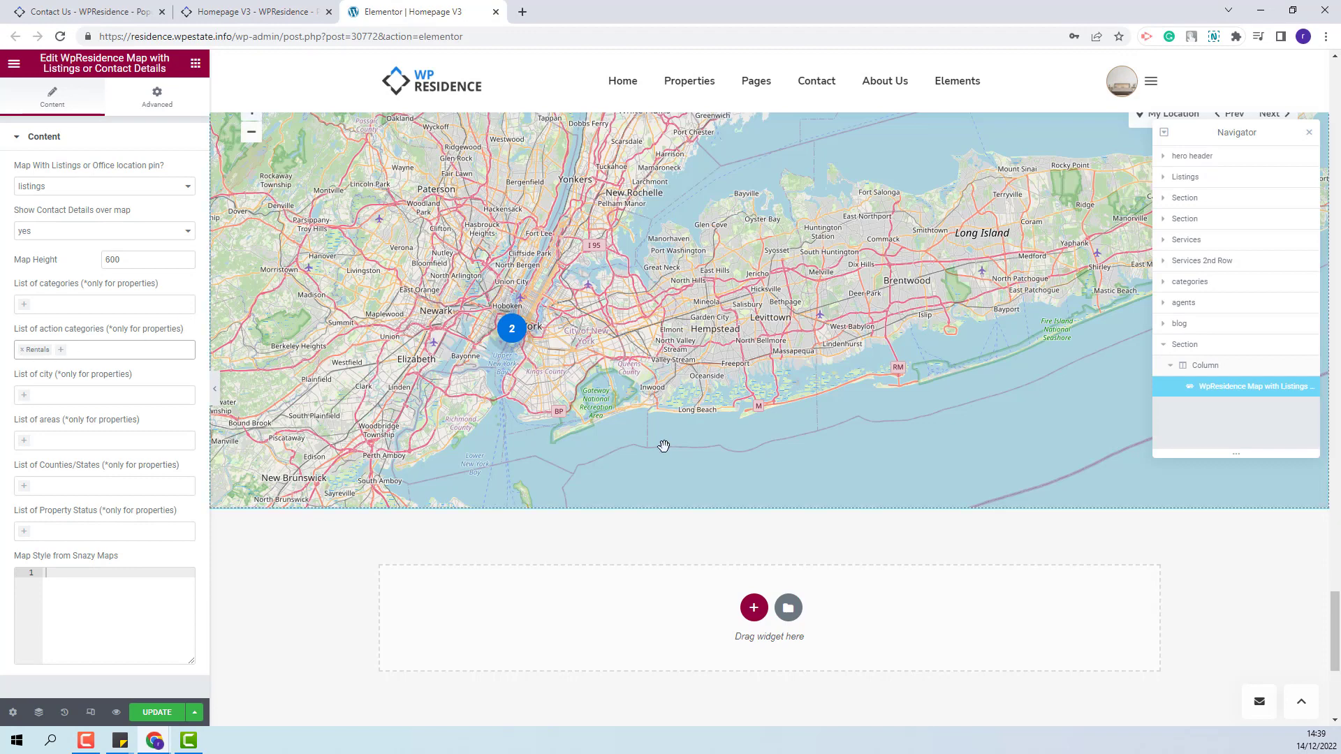
{"action": "left_click", "coordinate": [23, 351]}
{"action": "left_click", "coordinate": [66, 628]}
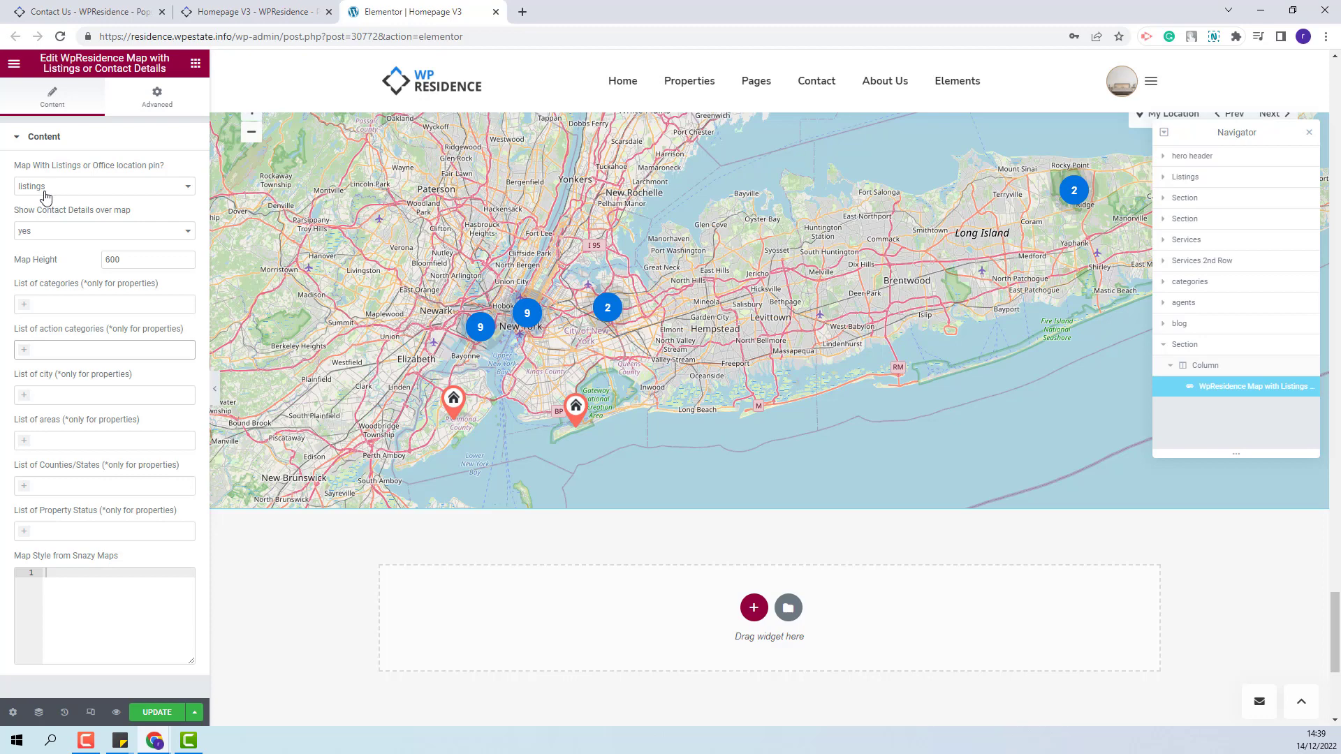
Step: Switch the map to the office location pin and toggle the contact details overlay off and back on
{"action": "left_click", "coordinate": [46, 190]}
{"action": "left_click", "coordinate": [47, 207]}
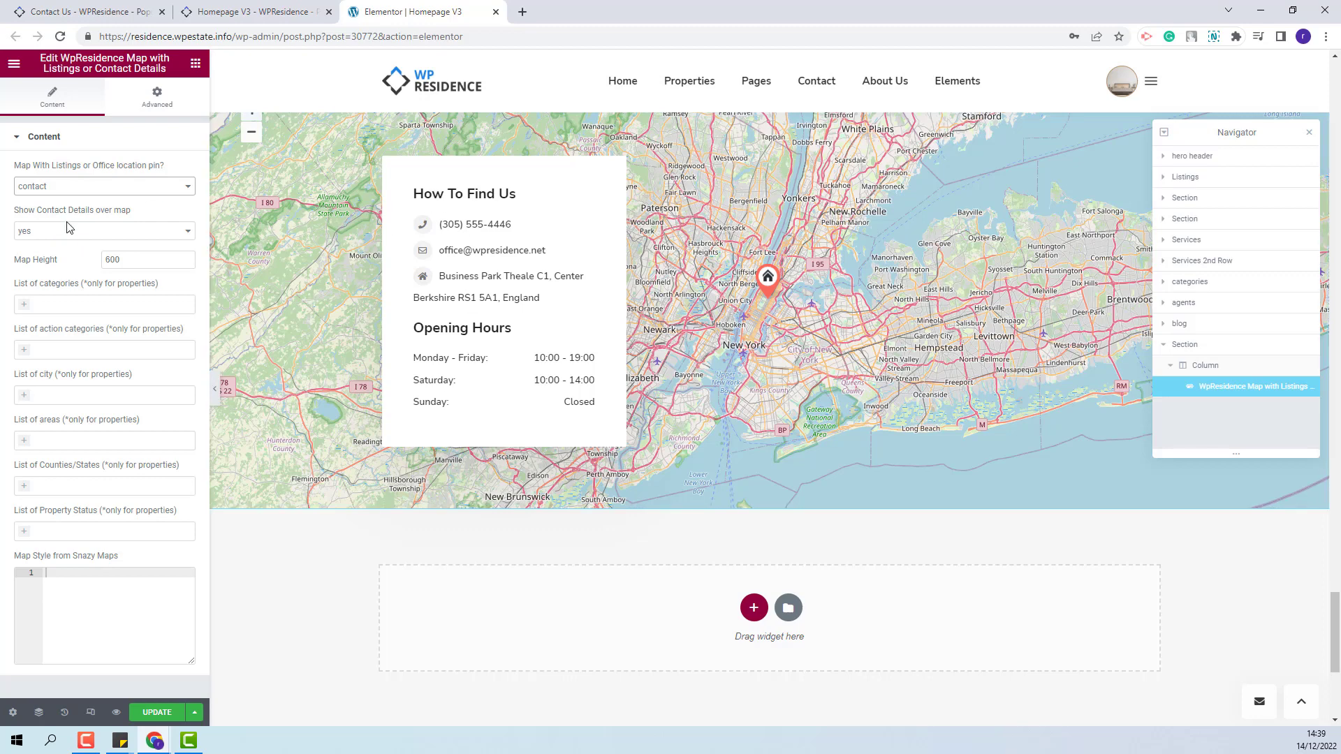
{"action": "left_click", "coordinate": [102, 231]}
{"action": "left_click", "coordinate": [67, 253]}
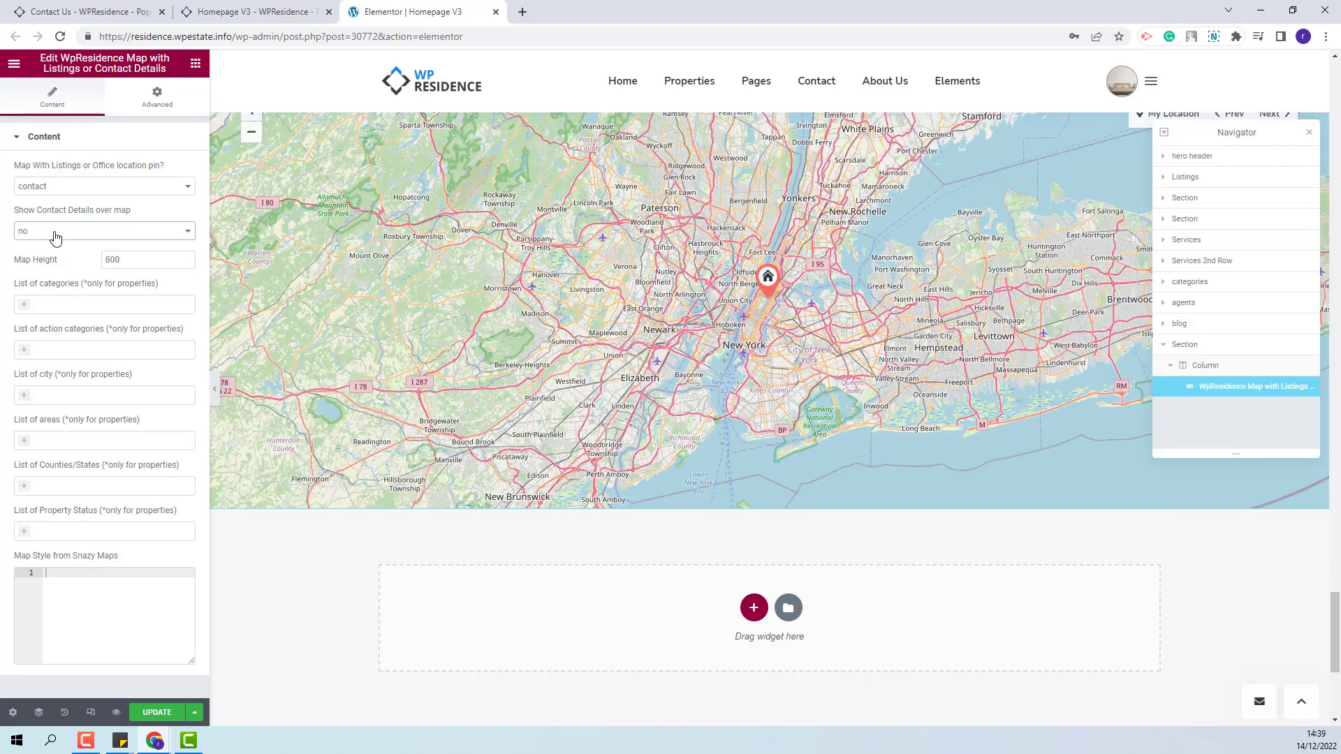
{"action": "left_click", "coordinate": [102, 231]}
{"action": "left_click", "coordinate": [54, 243]}
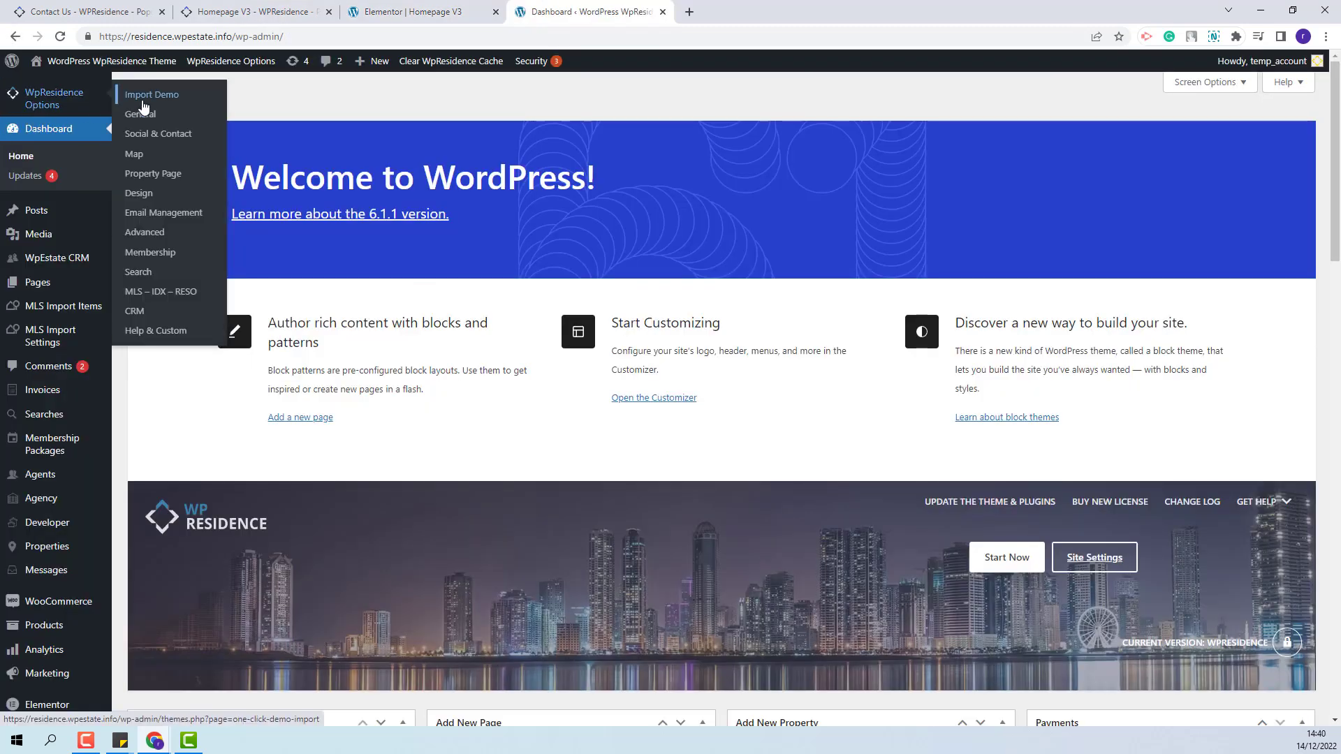
Step: Go to WpResidence Options > Social & Contact to see the Contact Page Details fields
{"action": "left_click", "coordinate": [148, 134]}
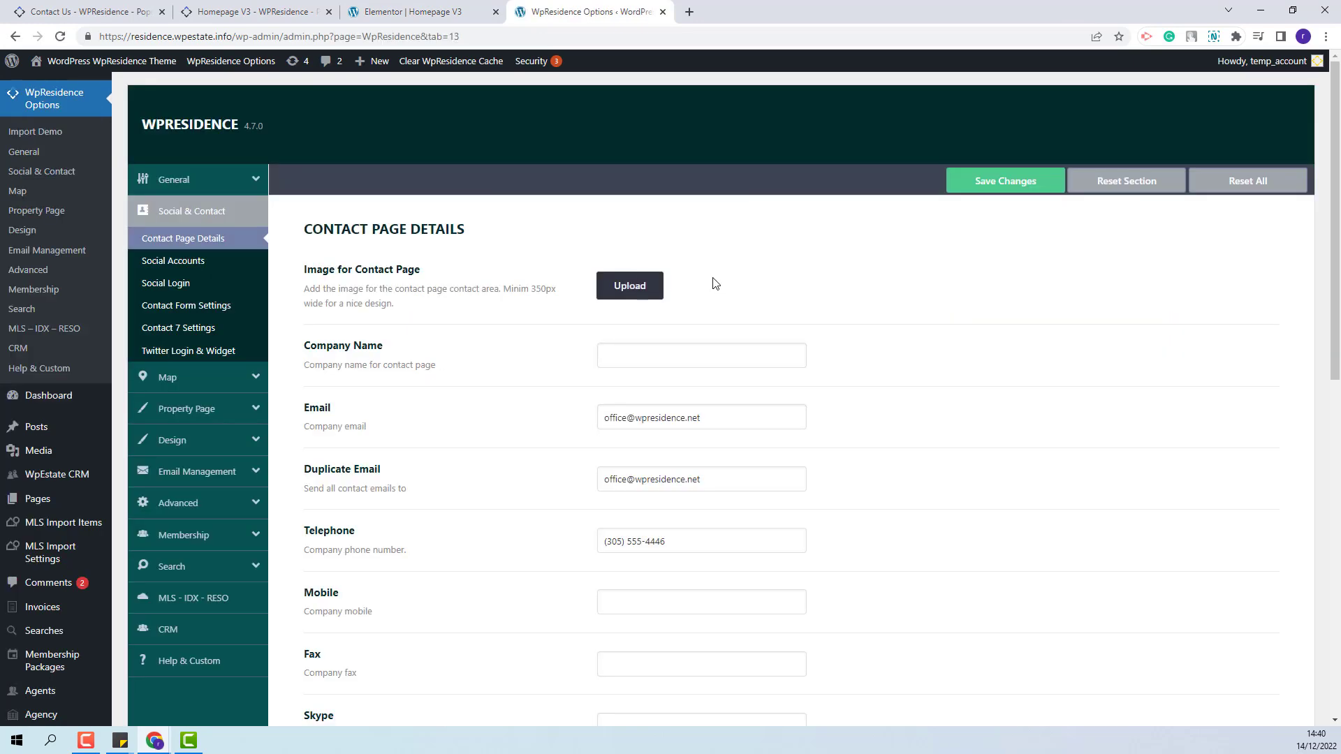
{"action": "scroll", "coordinate": [744, 491], "scroll_direction": "down", "scroll_amount": 1}
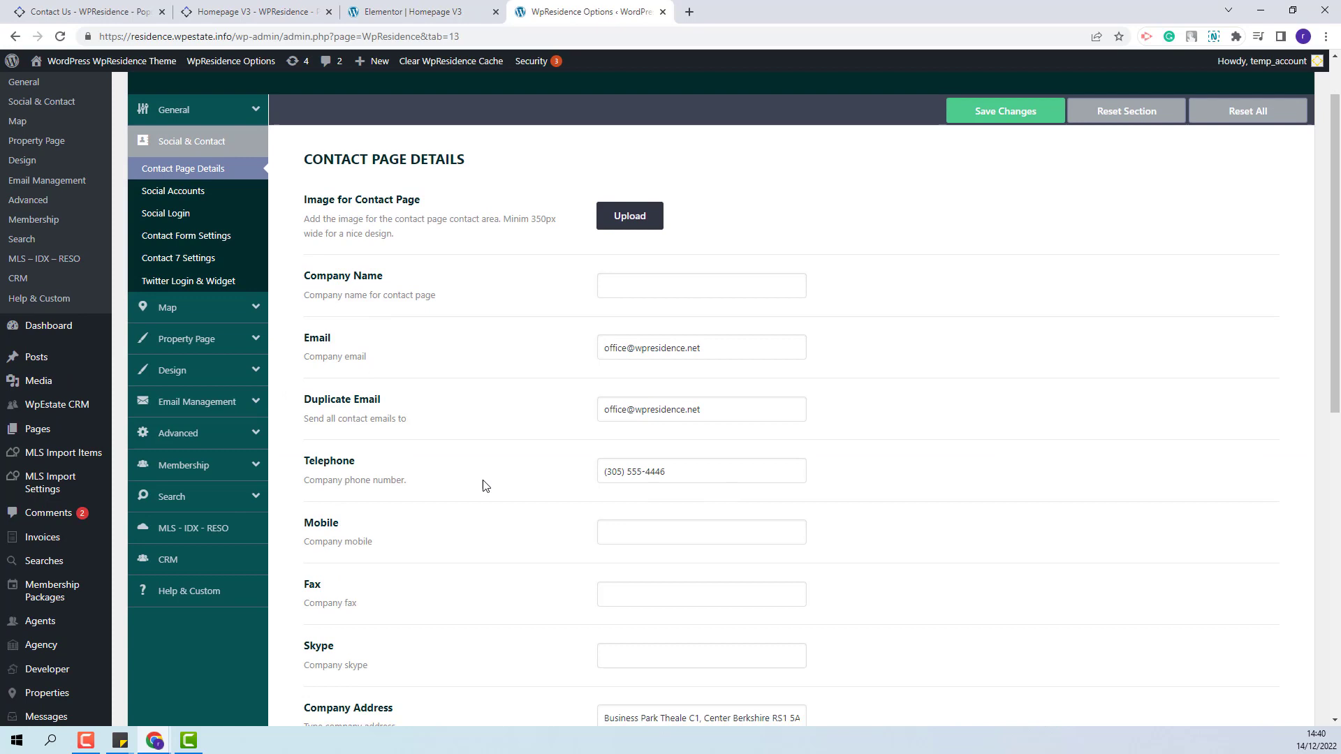
{"action": "scroll", "coordinate": [826, 381], "scroll_direction": "down", "scroll_amount": 1}
{"action": "scroll", "coordinate": [826, 381], "scroll_direction": "down", "scroll_amount": 3}
{"action": "scroll", "coordinate": [827, 382], "scroll_direction": "down", "scroll_amount": 2}
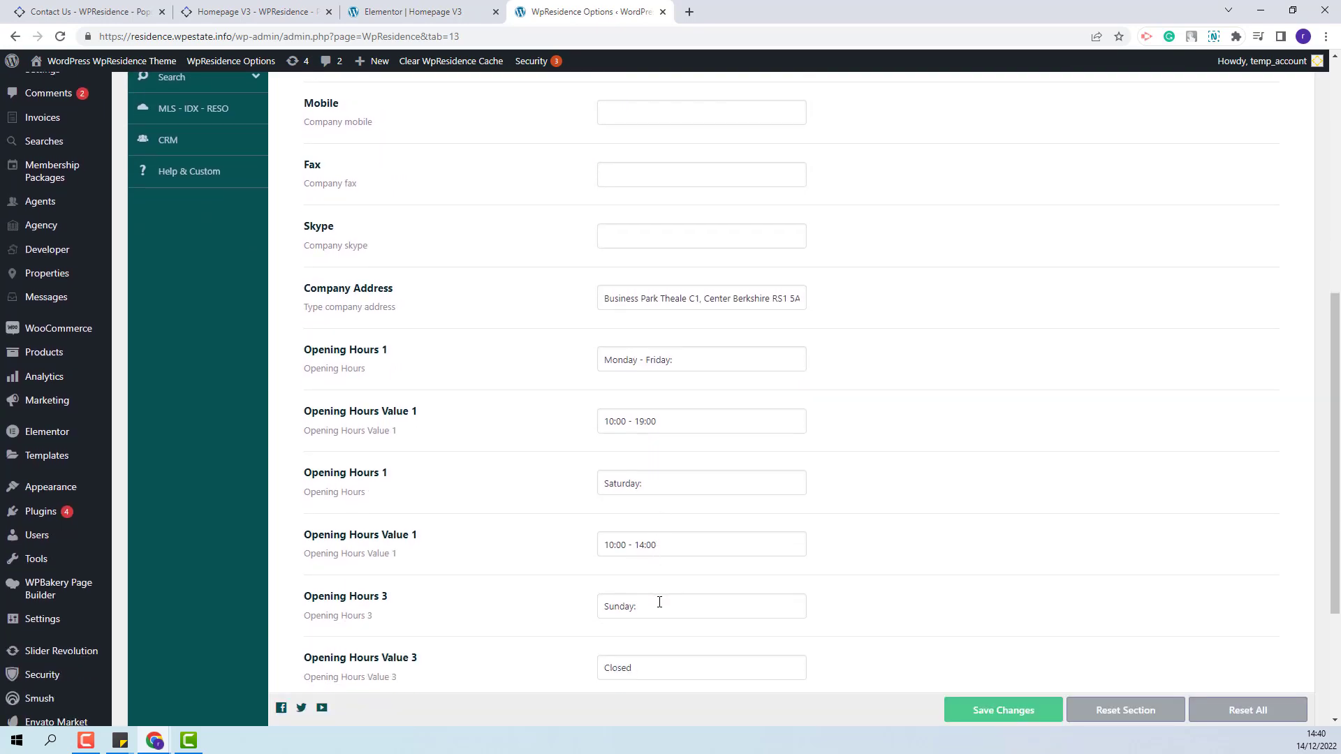
{"action": "scroll", "coordinate": [656, 587], "scroll_direction": "down", "scroll_amount": 3}
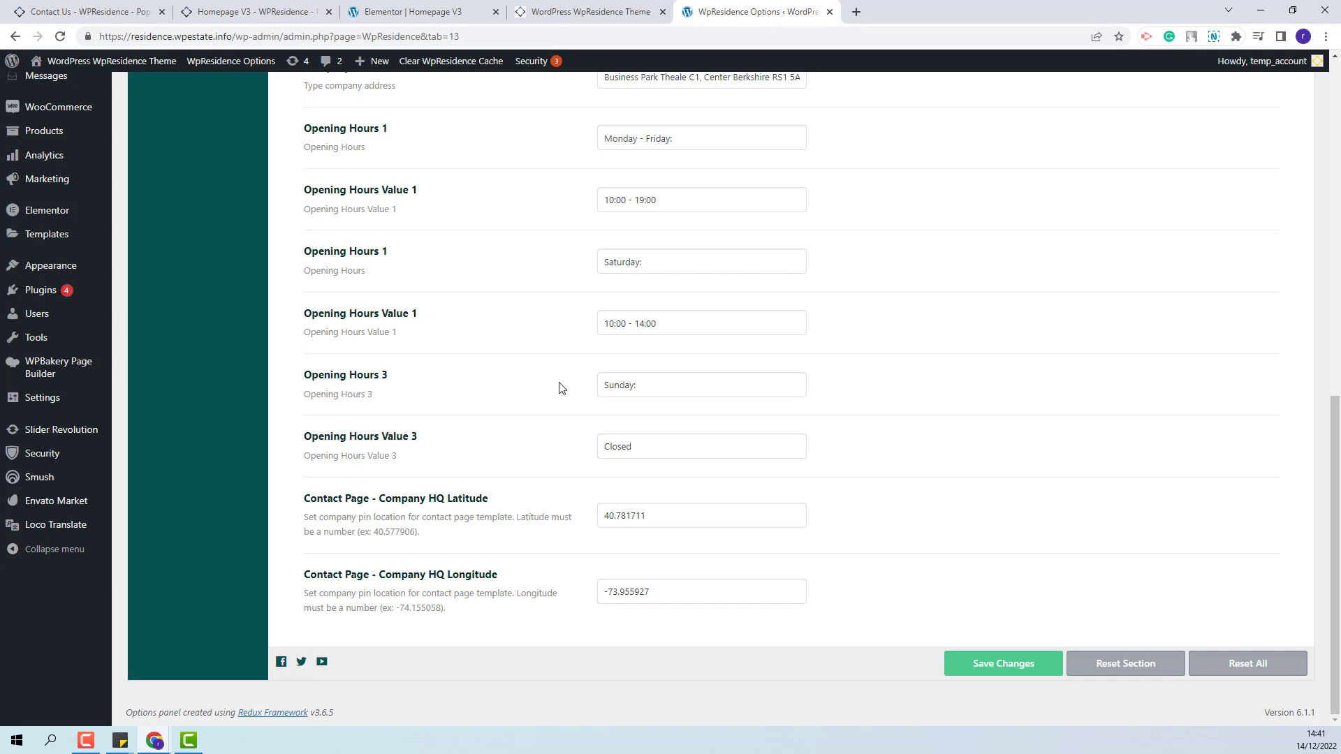
{"action": "scroll", "coordinate": [559, 388], "scroll_direction": "up", "scroll_amount": 3}
{"action": "scroll", "coordinate": [559, 387], "scroll_direction": "up", "scroll_amount": 4}
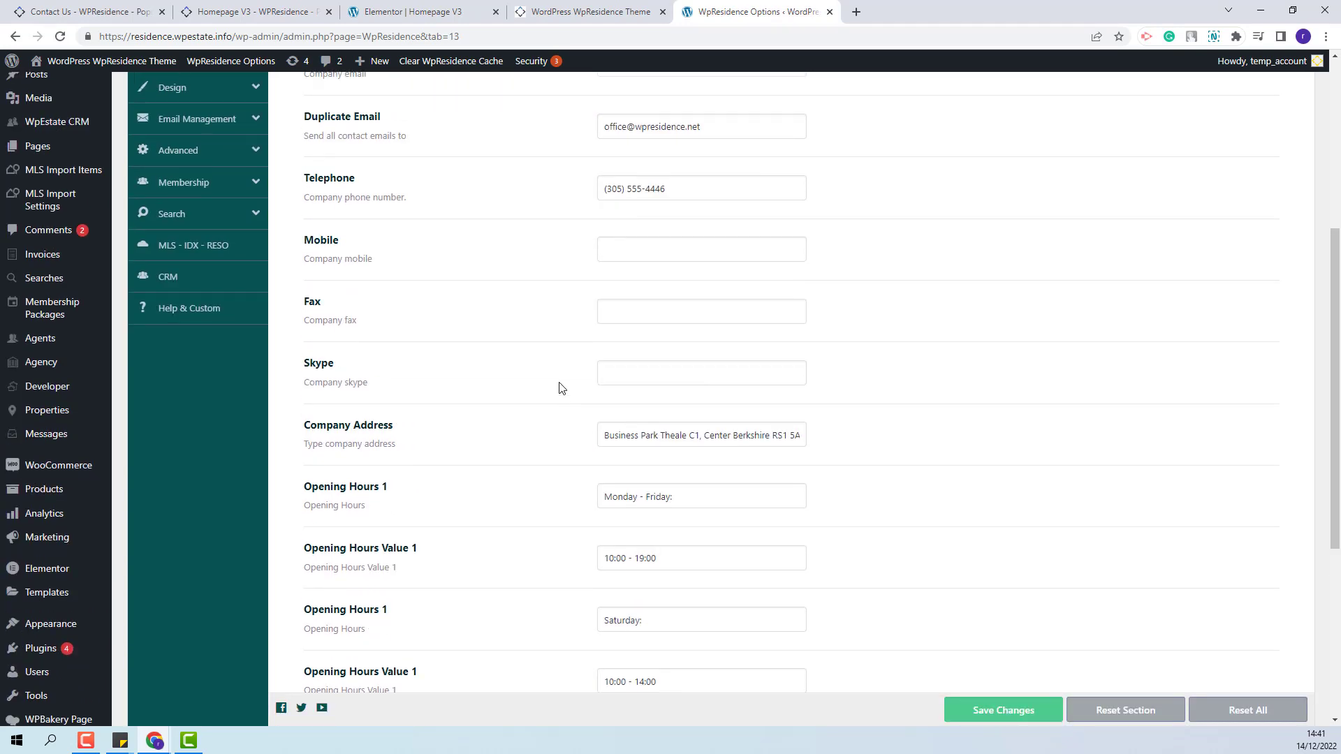
{"action": "scroll", "coordinate": [558, 388], "scroll_direction": "up", "scroll_amount": 1}
{"action": "scroll", "coordinate": [558, 388], "scroll_direction": "up", "scroll_amount": 3}
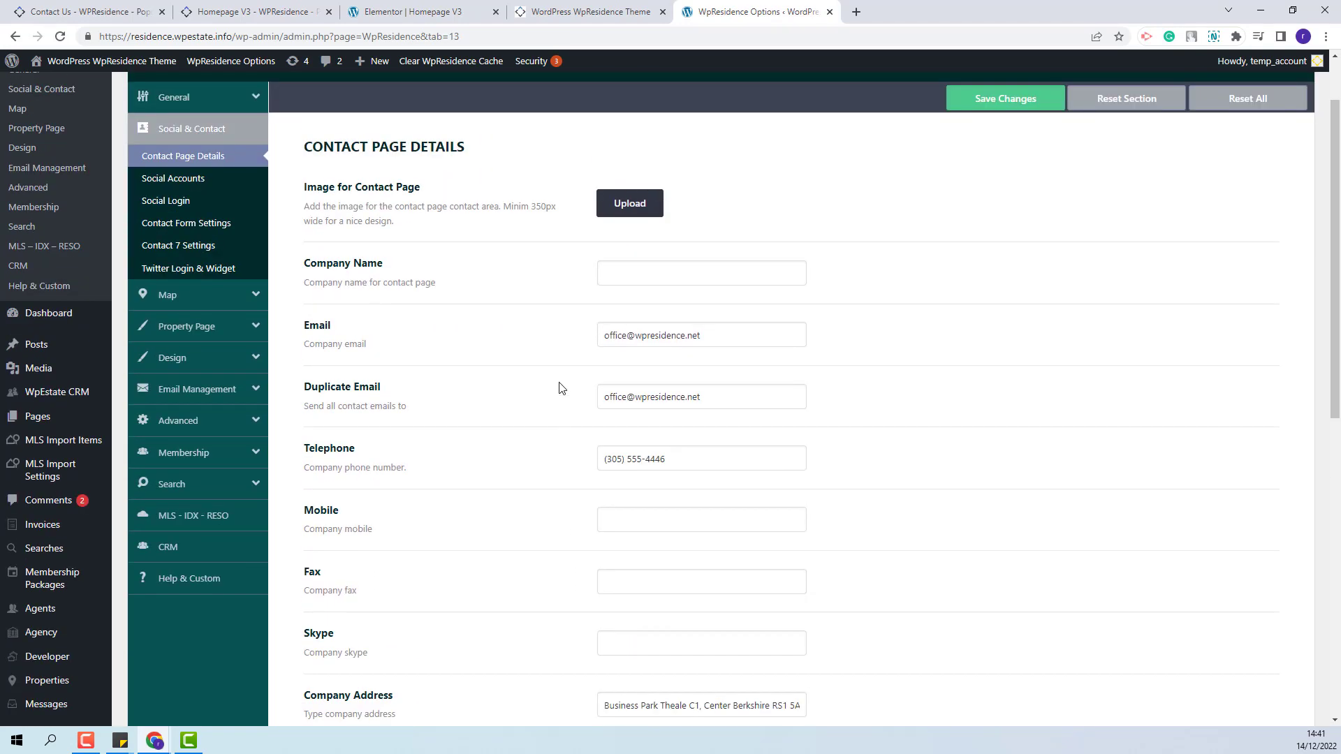
Step: Review WpResidence Options > General > Header settings, then return to the Elementor tab
{"action": "left_click", "coordinate": [165, 103]}
{"action": "left_click", "coordinate": [156, 215]}
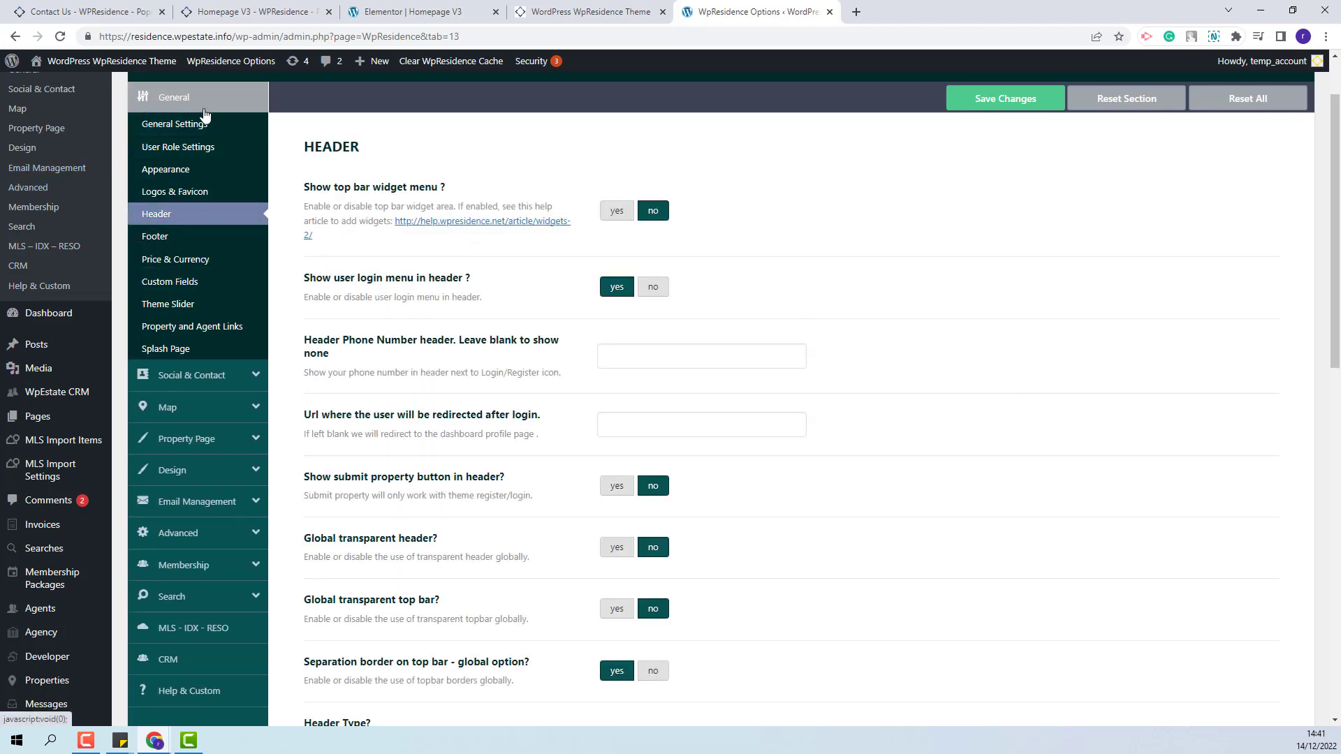
{"action": "scroll", "coordinate": [922, 419], "scroll_direction": "down", "scroll_amount": 3}
{"action": "scroll", "coordinate": [922, 419], "scroll_direction": "down", "scroll_amount": 5}
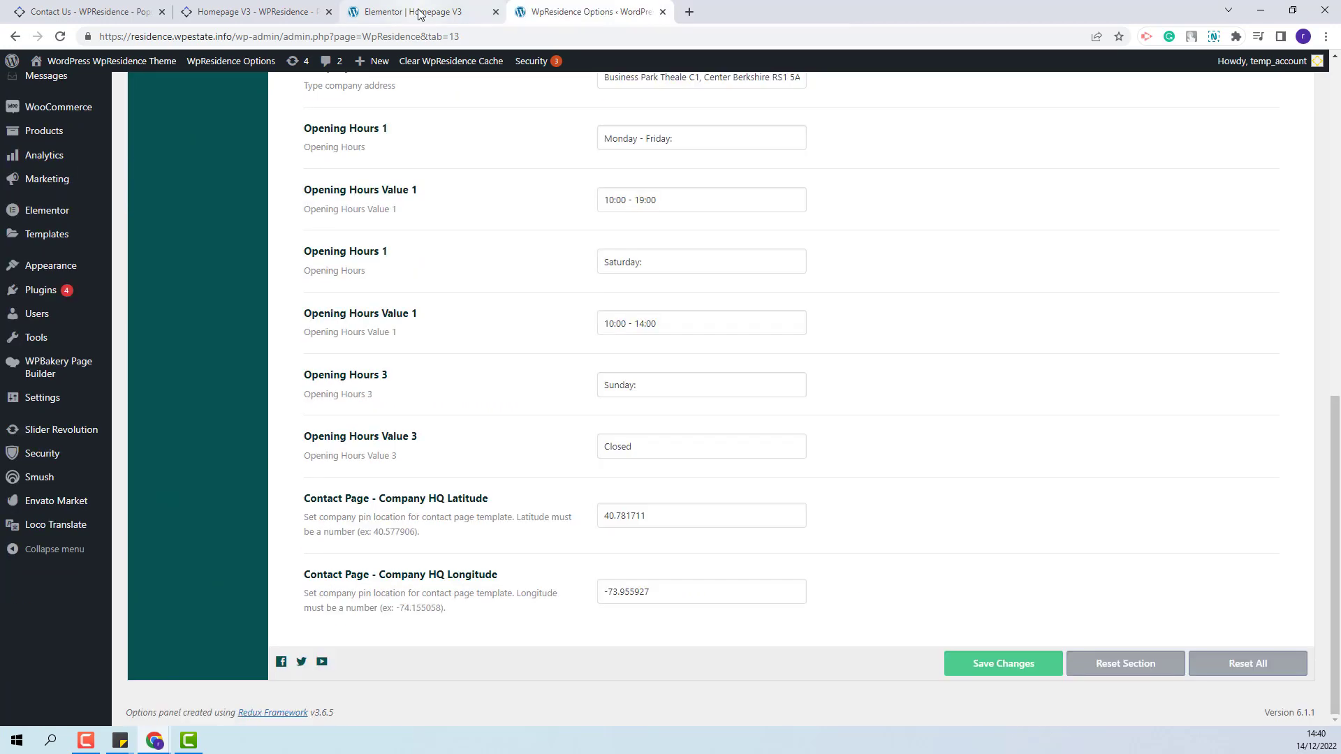
{"action": "left_click", "coordinate": [419, 13]}
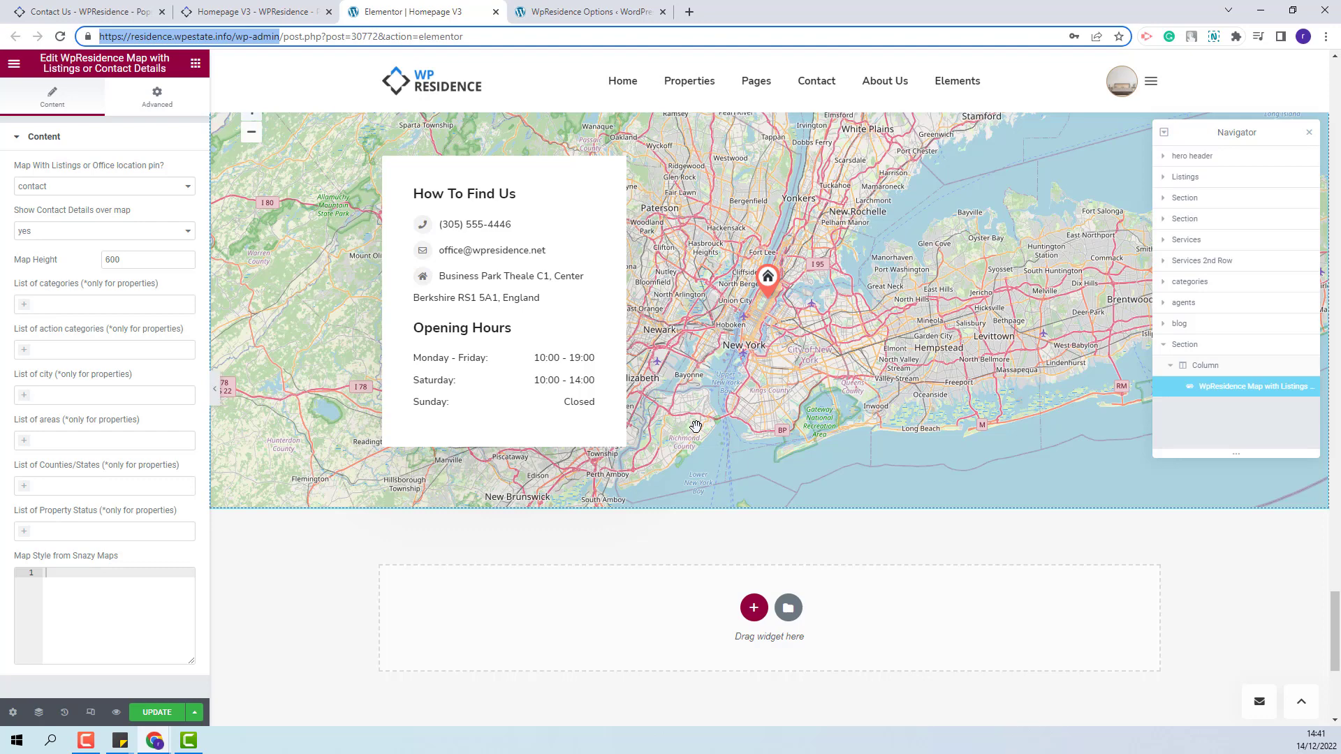
Step: Save the homepage changes in Elementor with Ctrl+S
{"action": "key", "text": "ctrl+s"}
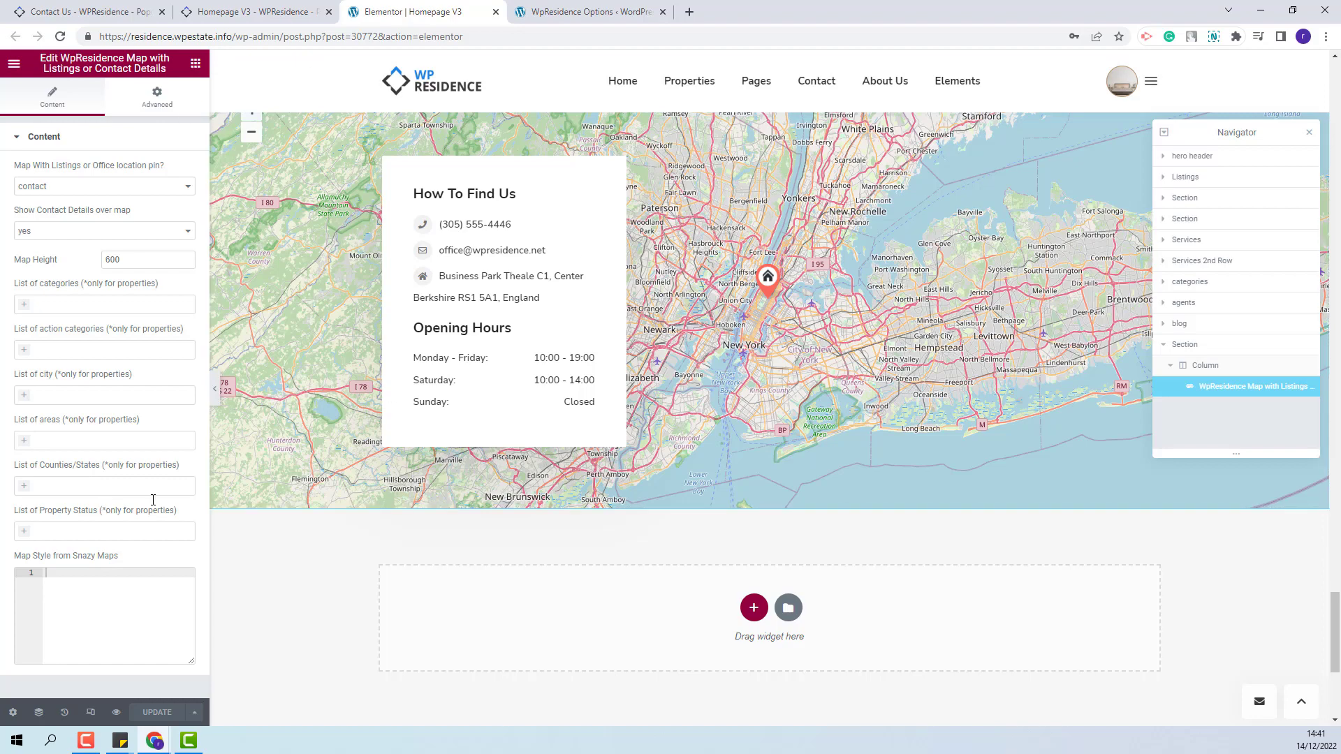
Step: Load the live homepage to see the contact map, then switch to the Homepage V1 demo tab
{"action": "middle_click", "coordinate": [440, 99]}
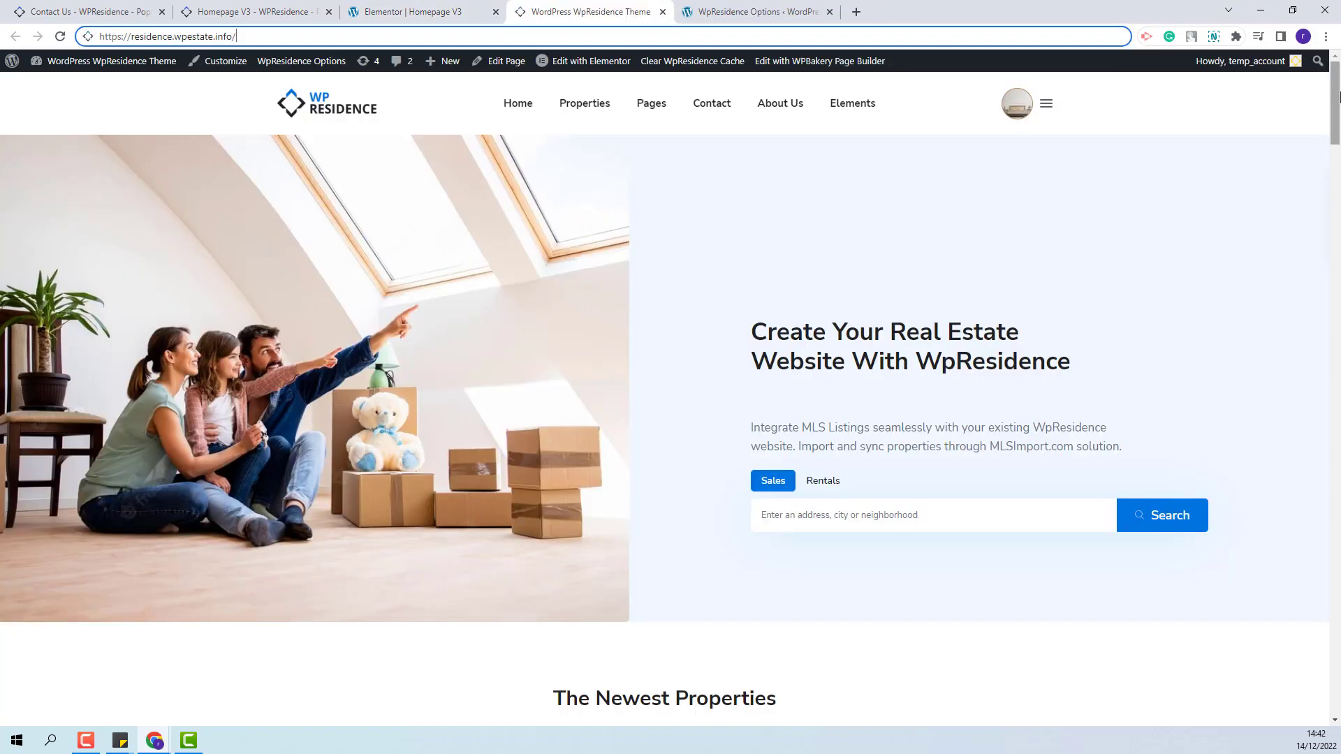
{"action": "left_click_drag", "start_coordinate": [1335, 110], "coordinate": [1335, 650]}
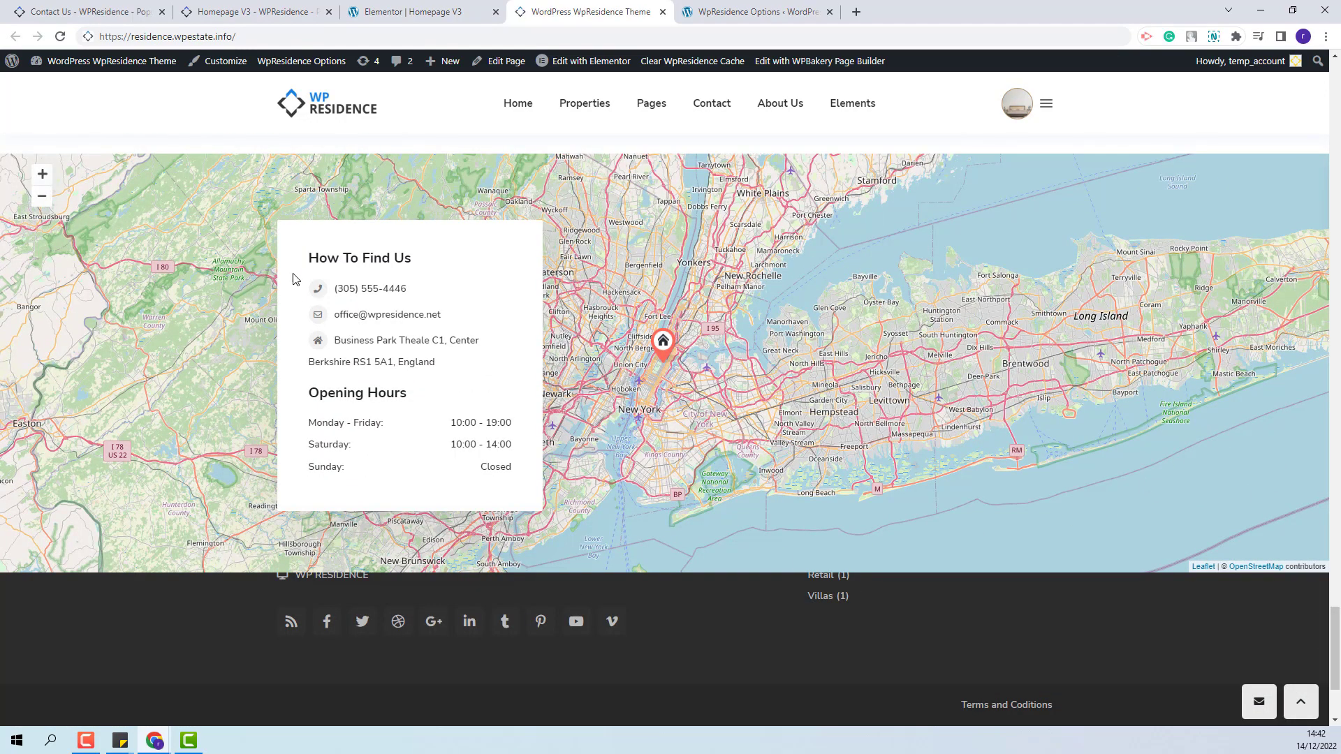
{"action": "left_click", "coordinate": [92, 10]}
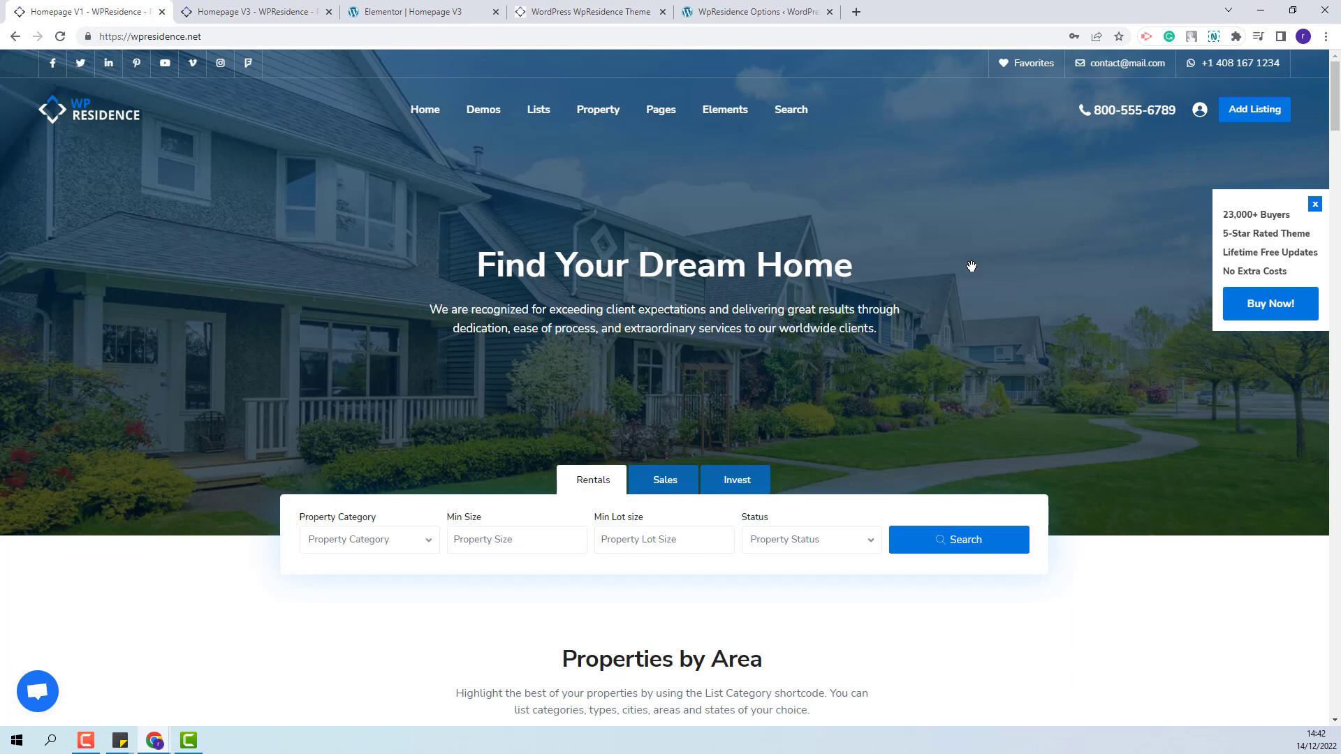